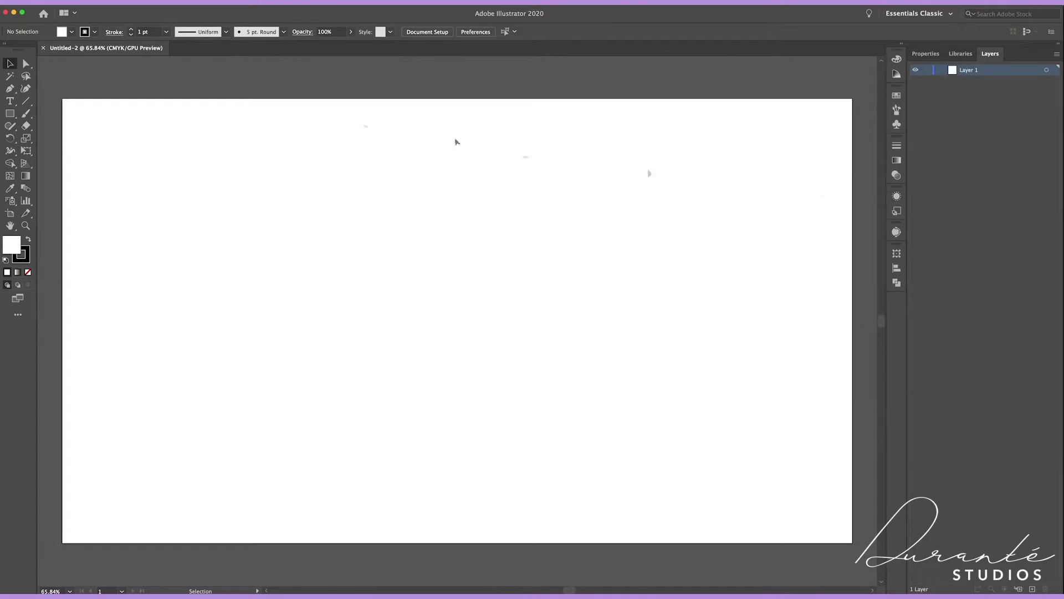
Add the text "supreme" on the artboard and format it in all caps
key(t)
click(172, 236)
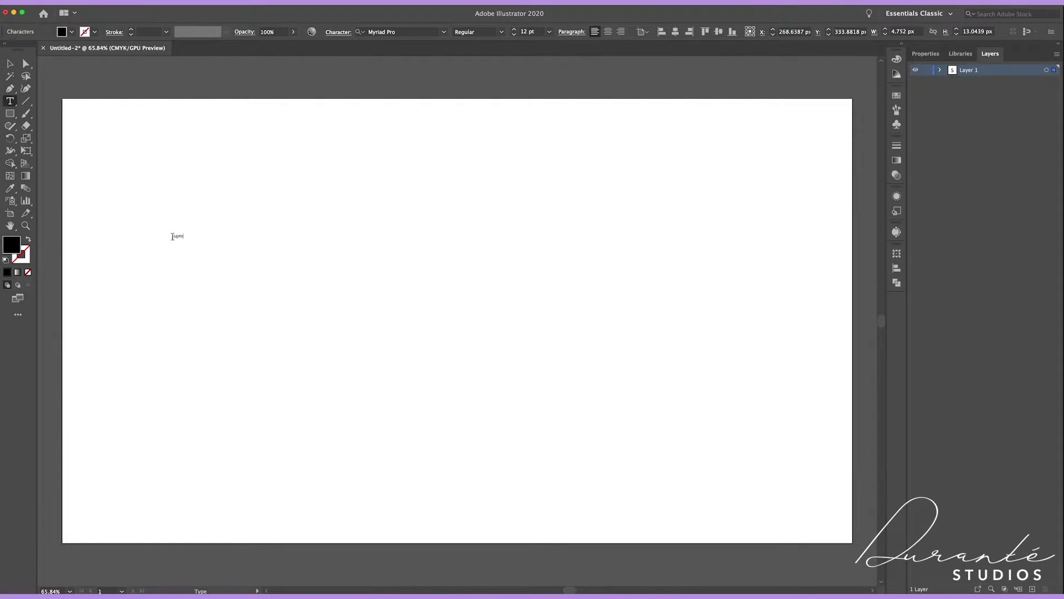
key(super+a)
click(926, 53)
click(1049, 352)
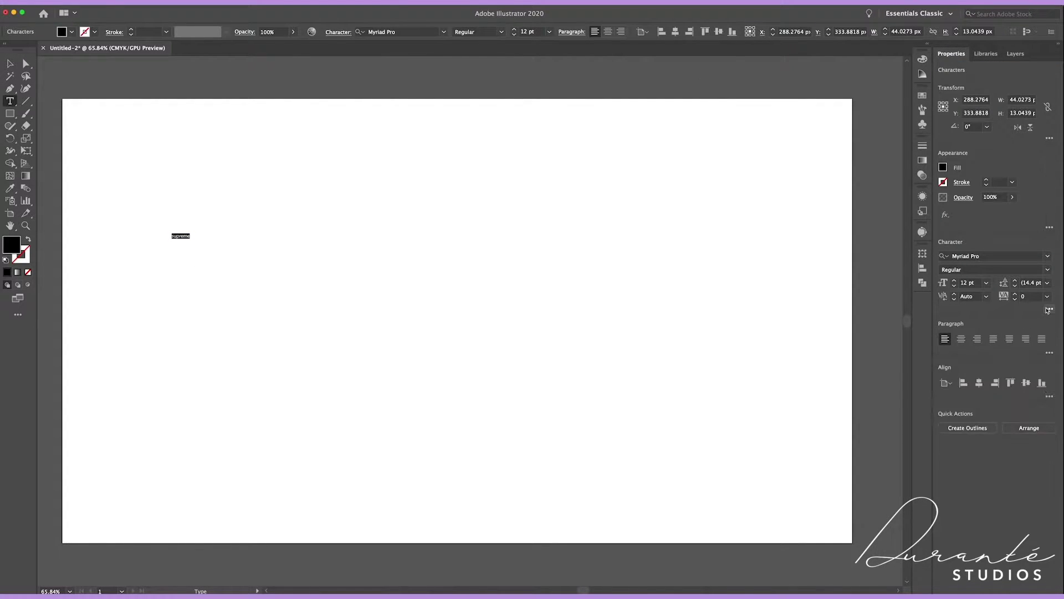
click(1050, 311)
click(941, 417)
Set the text's font to Avenir Heavy at 150 pt
click(1033, 326)
text(av)
key(Return)
click(1045, 340)
click(966, 466)
click(948, 356)
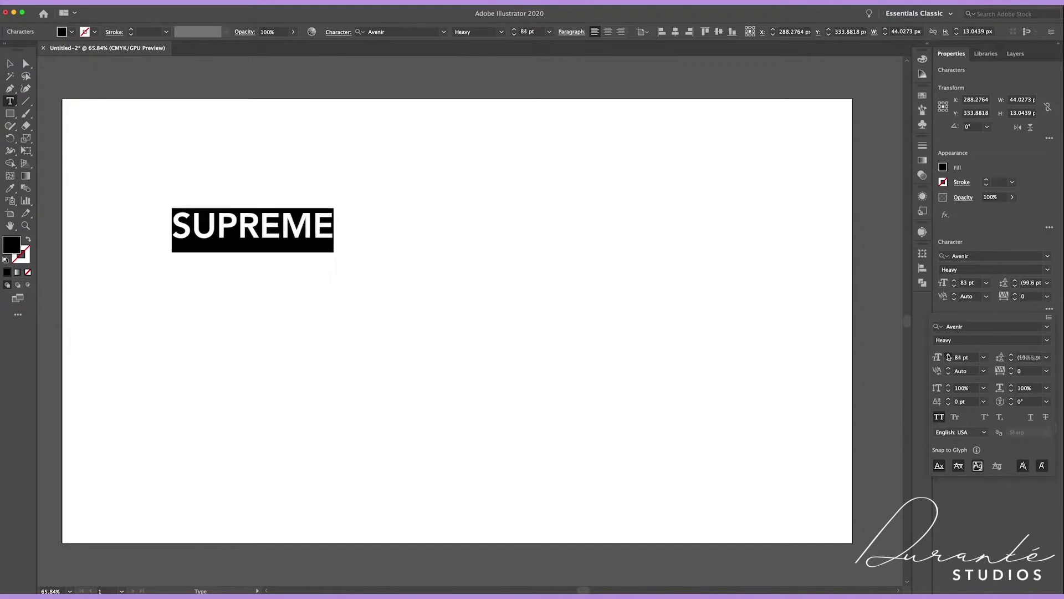
drag(948, 357, 948, 357)
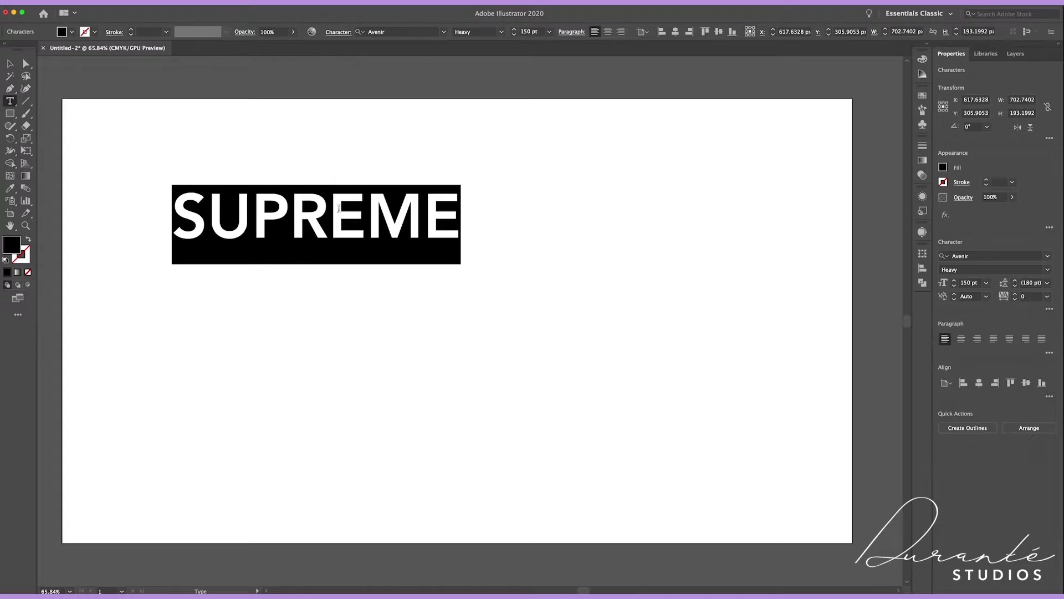
Centre the SUPREME text horizontally and vertically on the artboard
click(12, 64)
drag(344, 226, 516, 321)
click(923, 268)
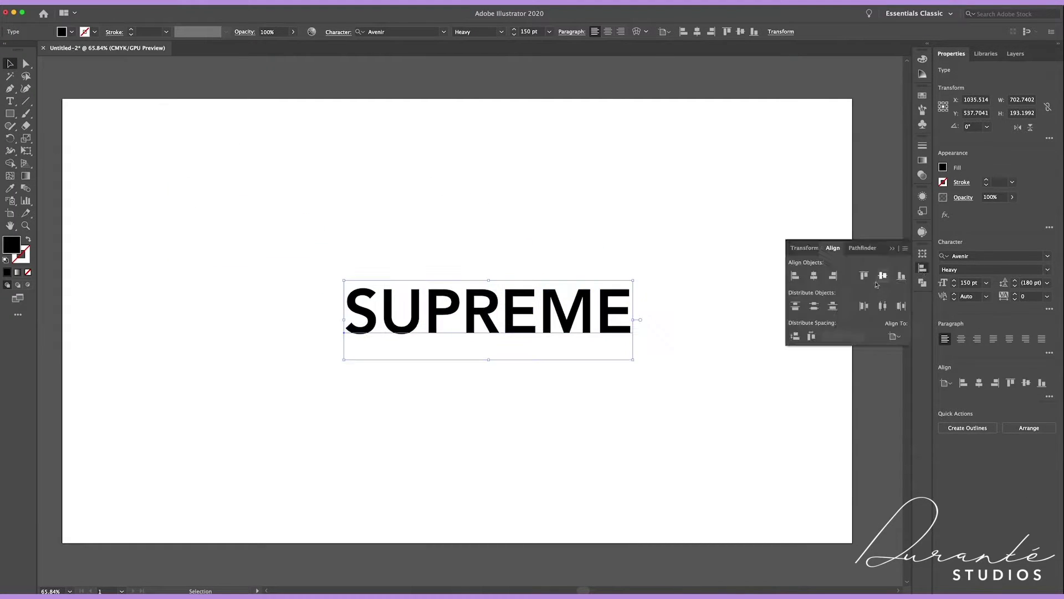
click(813, 276)
click(744, 385)
click(891, 247)
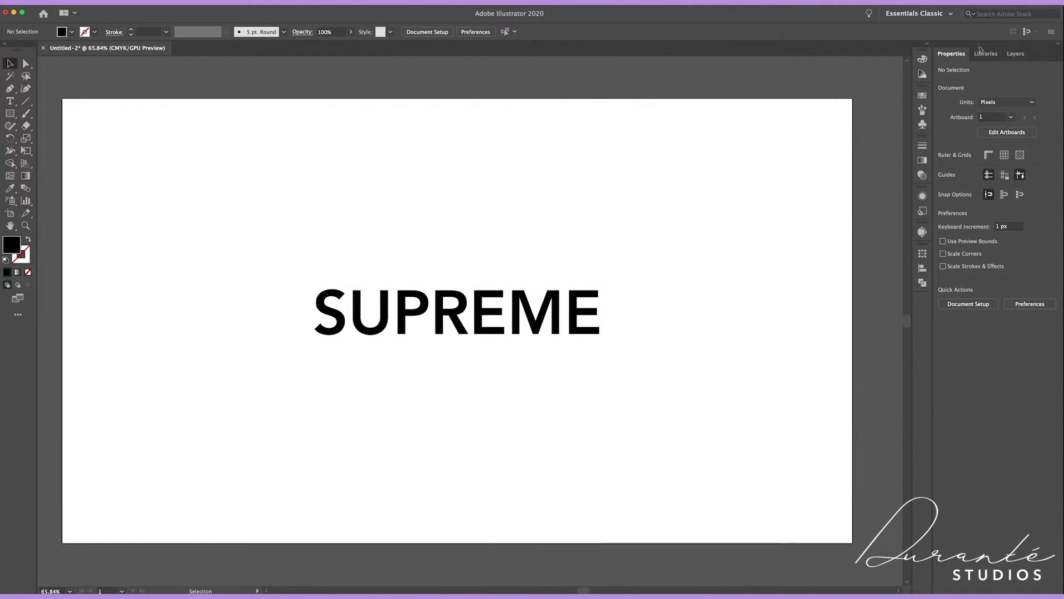
Make four overlapping copies of the SUPREME text, each offset evenly to the right, and list them under Layer 1
click(1016, 53)
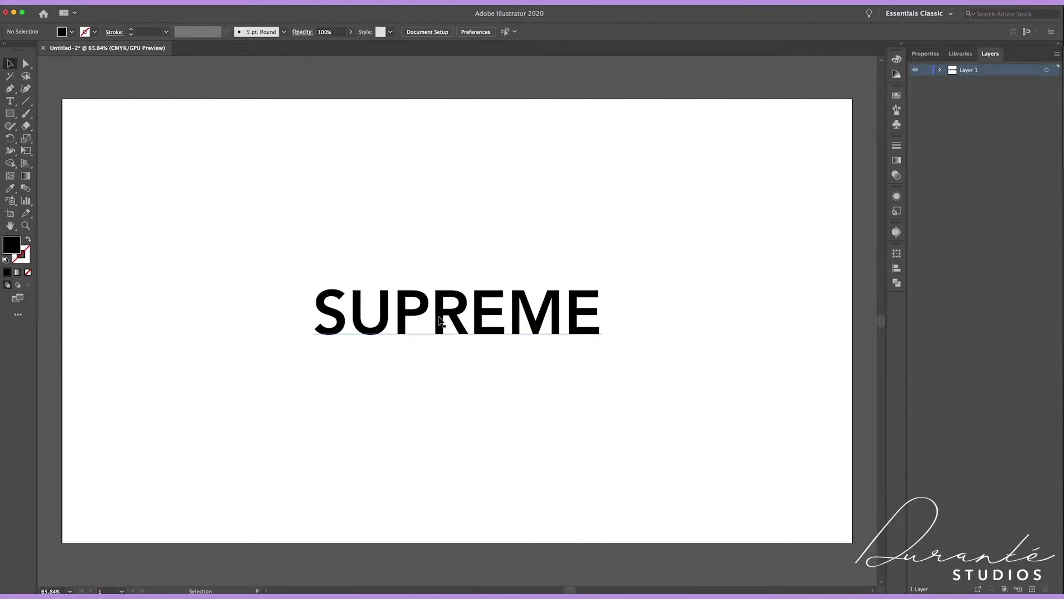
drag(439, 321, 556, 316)
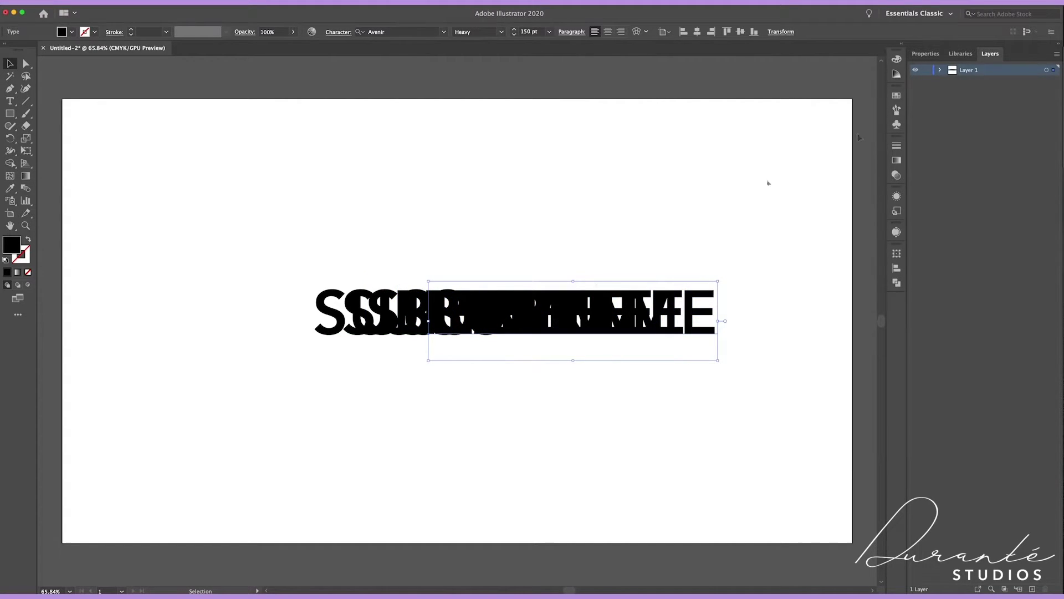
click(941, 70)
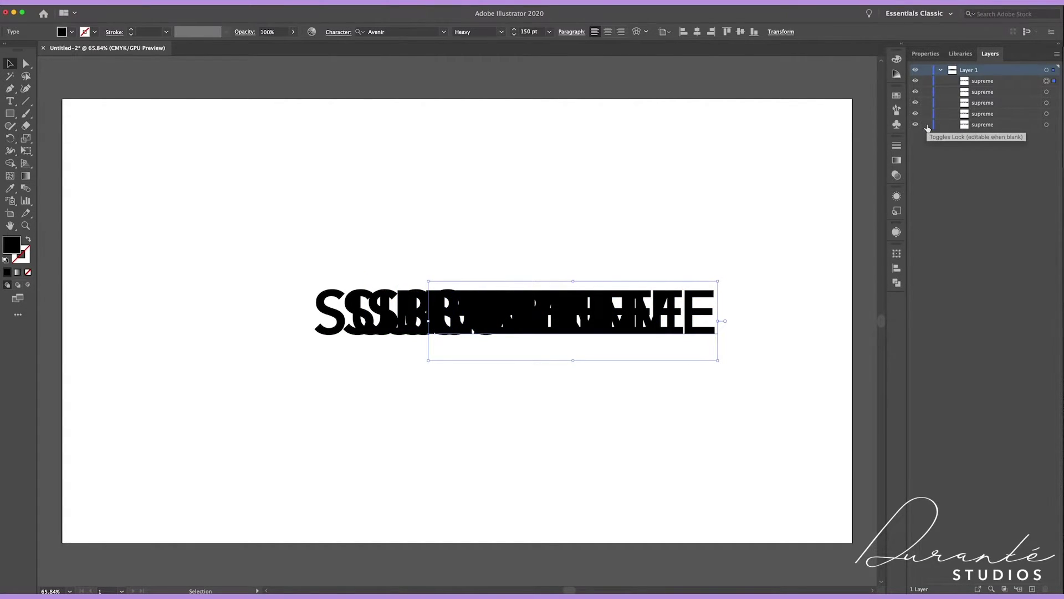
Lock the original SUPREME text, then set the nearest copy's opacity to 50% and lock it
click(927, 125)
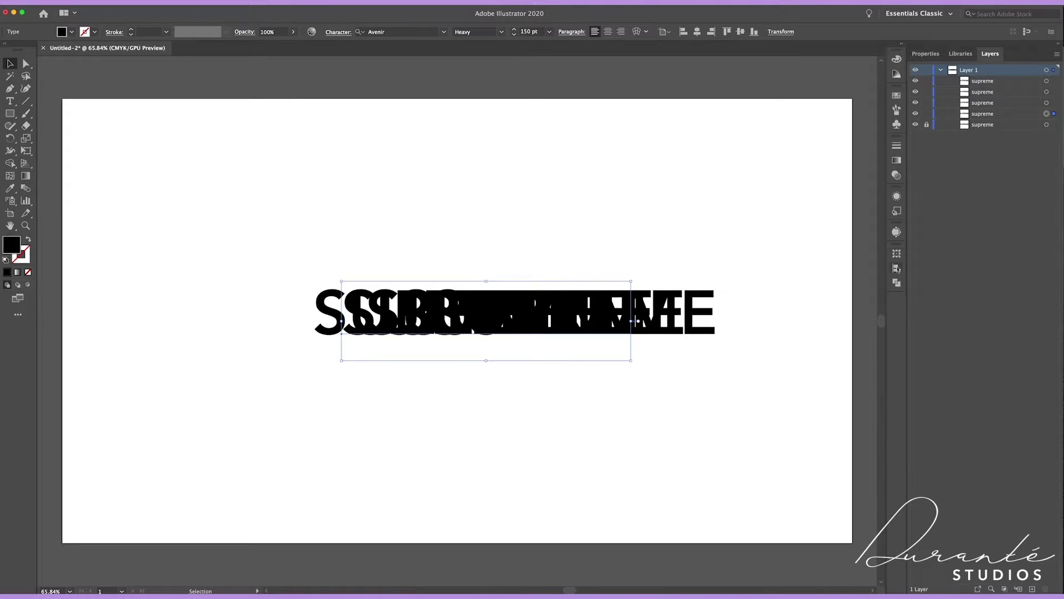
click(897, 196)
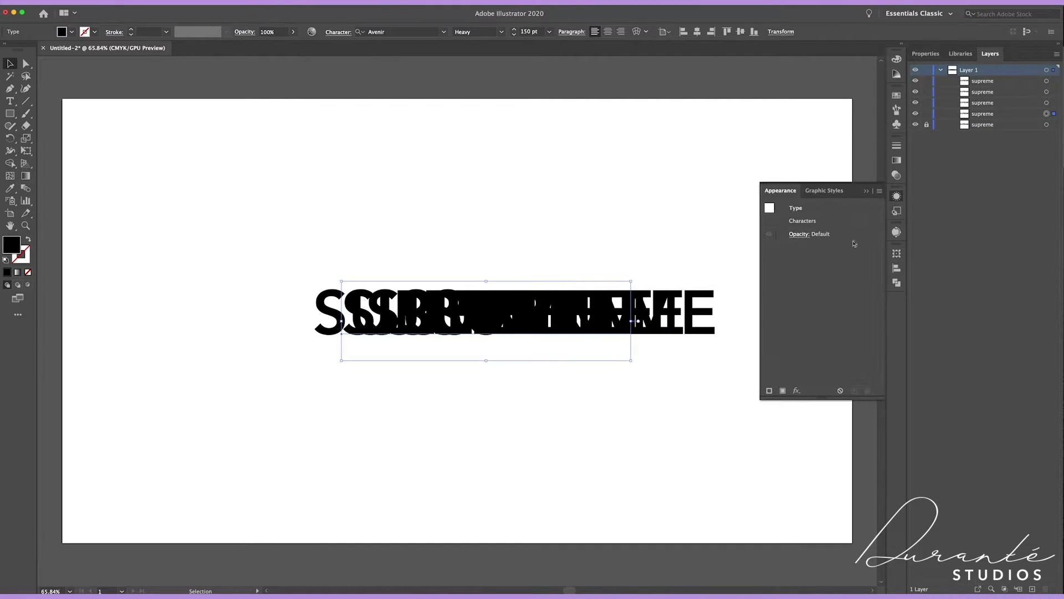
click(798, 233)
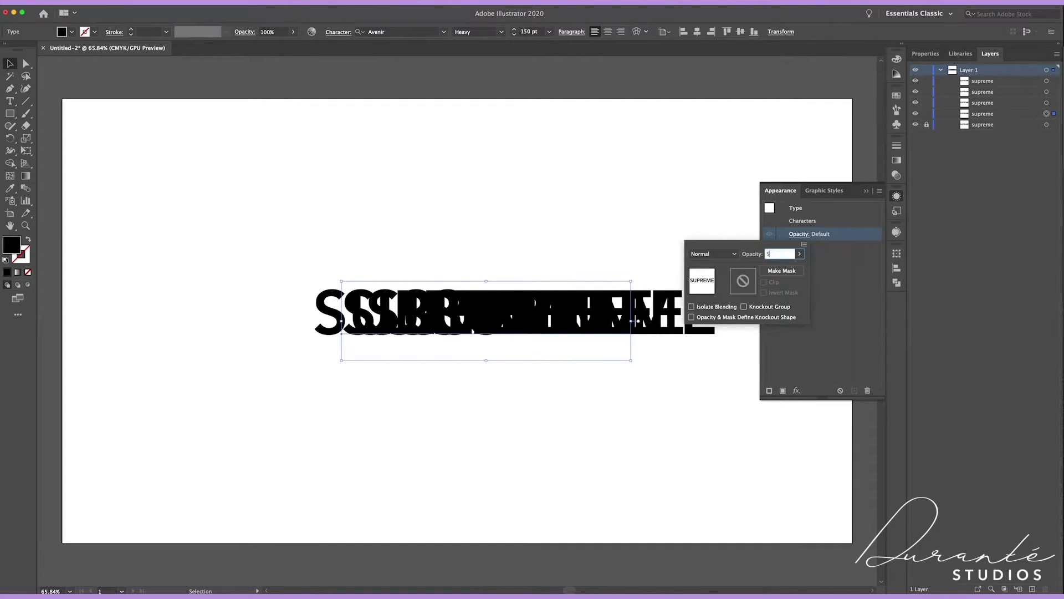
key(Return)
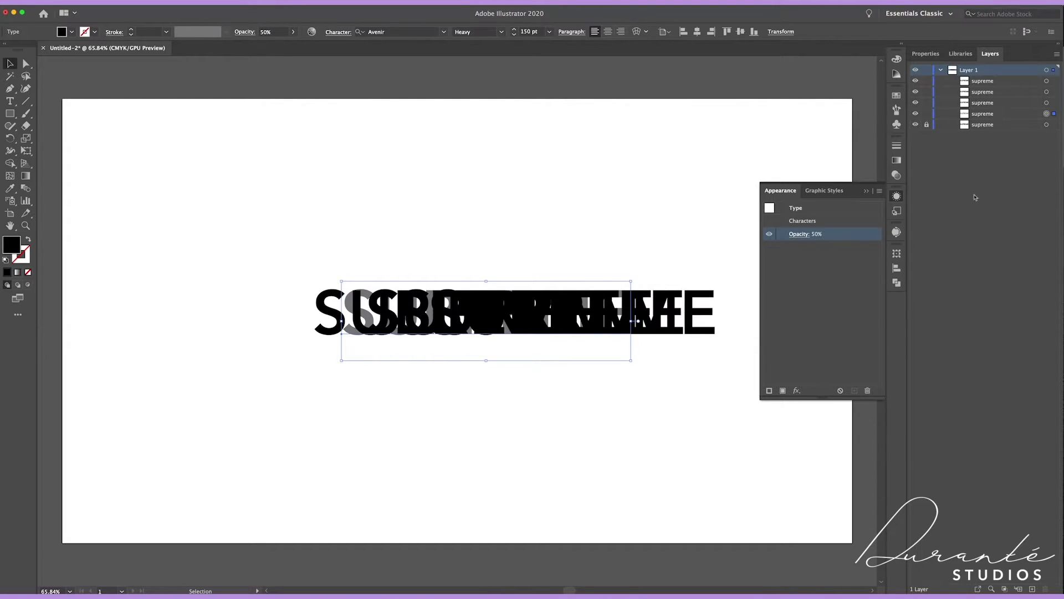
click(866, 190)
key(super+2)
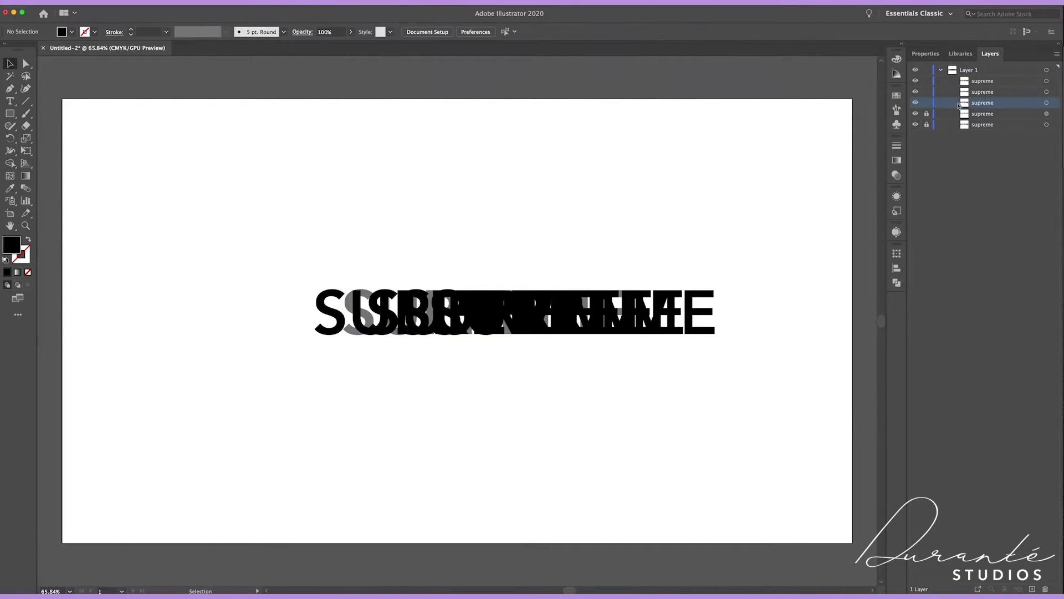
Shorten the second SUPREME copy to "Reme" and move it above the stacked text
click(925, 81)
click(1046, 103)
double_click(457, 315)
drag(401, 324, 512, 330)
key(BackSpace)
key(BackSpace)
text(R)
key(super+a)
click(9, 63)
drag(450, 311, 497, 224)
Set the "Reme" copy's opacity to 50% and lock it
click(897, 195)
click(798, 235)
text(50)
key(Return)
click(927, 103)
Shorten the third SUPREME copy to "eme" and set its opacity to 30%
click(926, 92)
drag(549, 314, 393, 165)
key(BackSpace)
click(1046, 92)
click(798, 235)
text(40)
click(926, 92)
Shorten the last SUPREME copy to "eme" and set its opacity to 25%
click(926, 80)
drag(585, 321, 671, 232)
key(BackSpace)
key(Escape)
click(798, 236)
text(25)
key(Return)
Move the three shortened copies back in line with the SUPREME text so they trail off to the right
click(275, 156)
click(515, 230)
drag(530, 225, 574, 312)
drag(481, 166, 611, 316)
drag(651, 236, 609, 317)
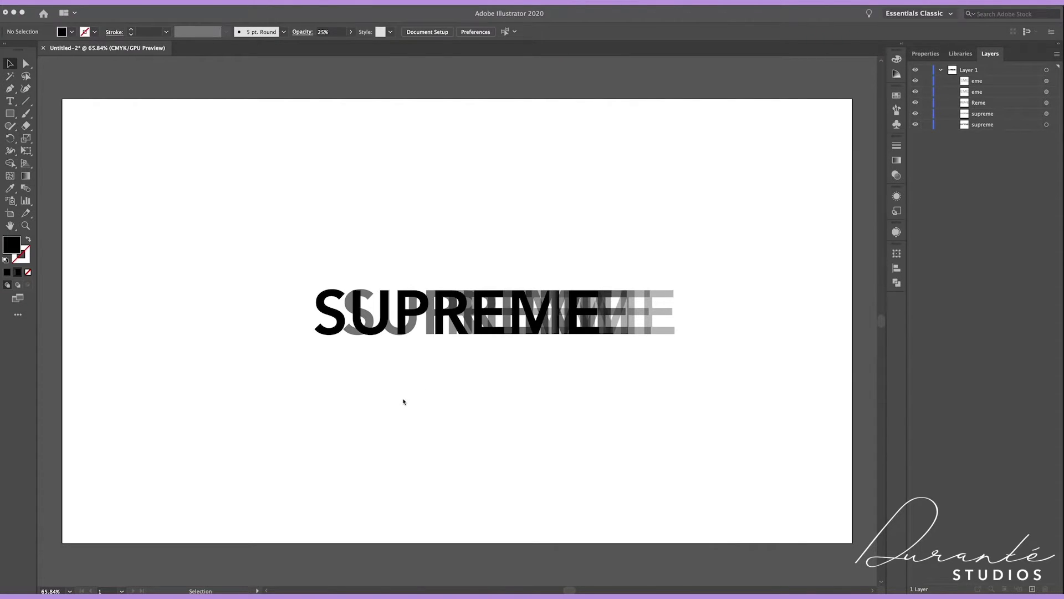
Add a new fill to the faintest "eme" copy and apply the black-and-white gradient swatch
click(1047, 81)
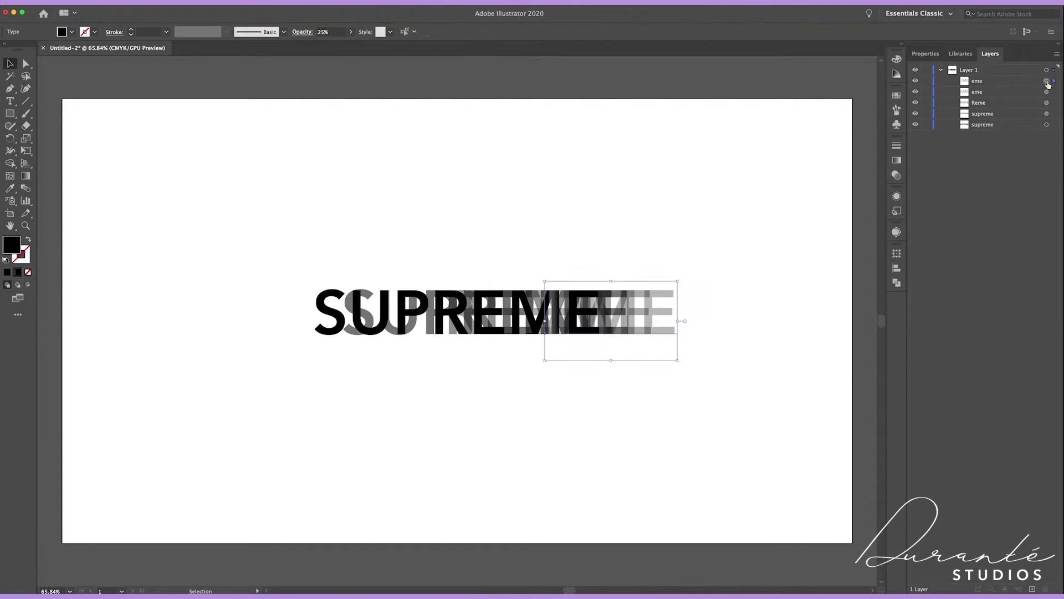
click(897, 198)
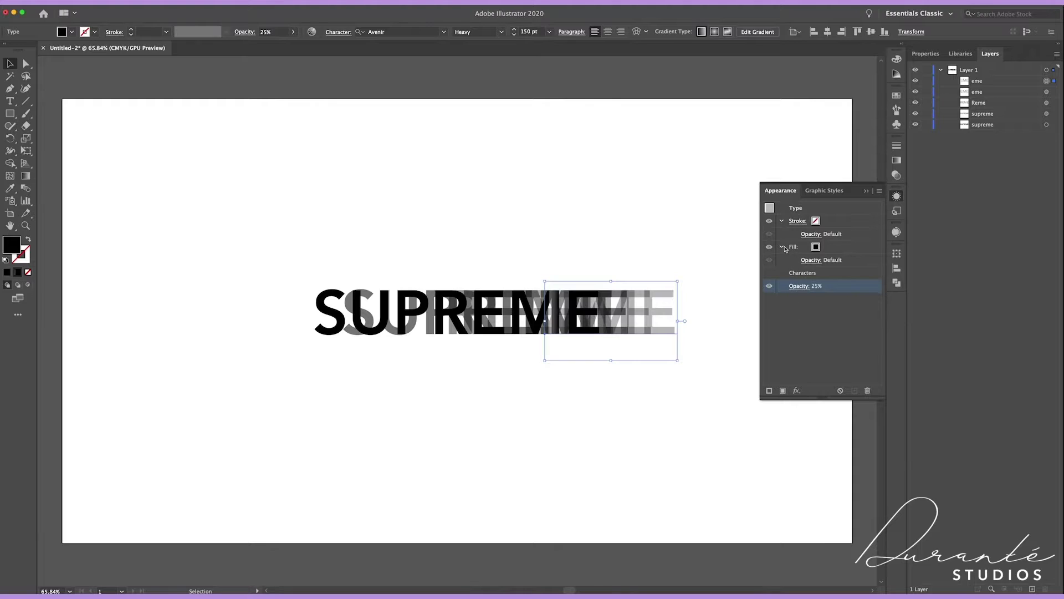
click(783, 391)
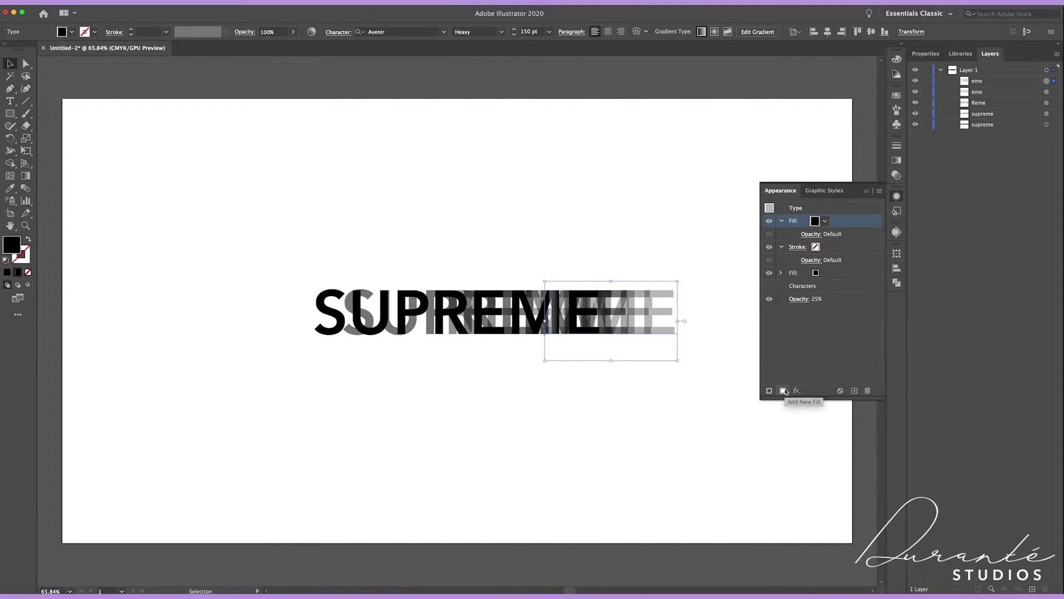
click(824, 221)
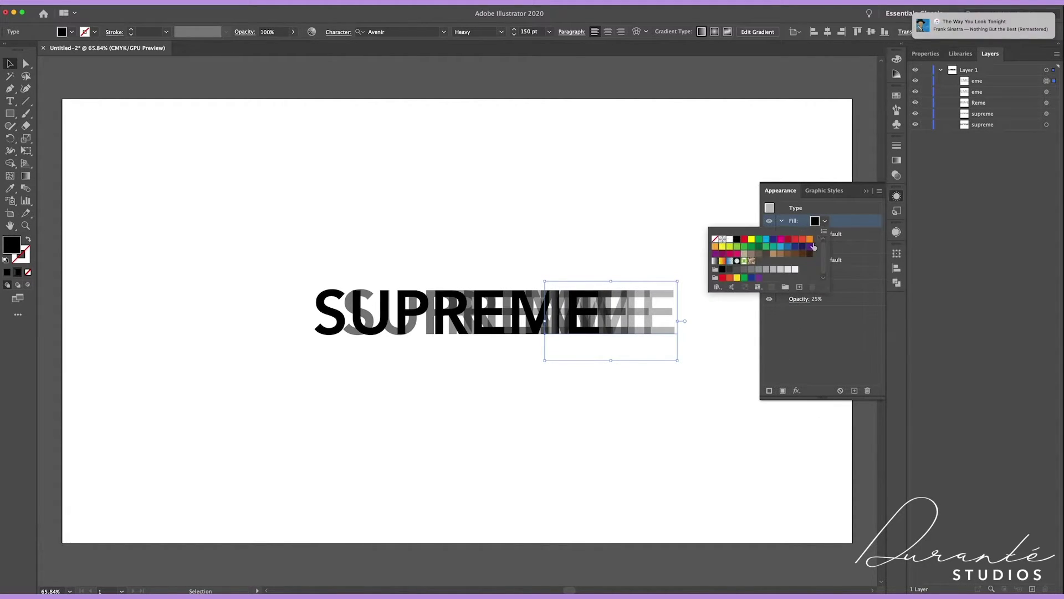
click(715, 261)
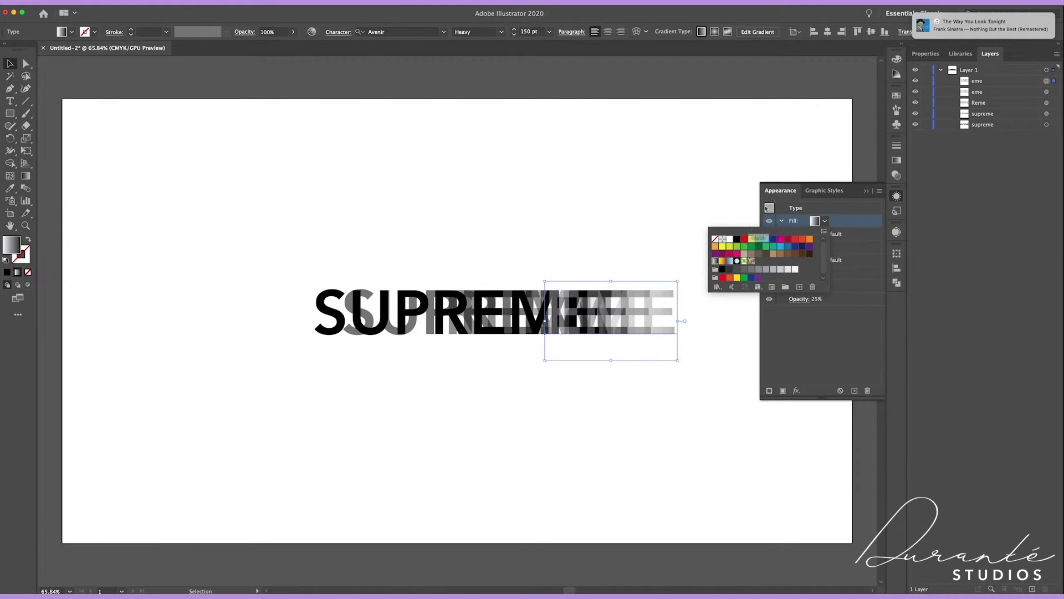
Recolour the gradient from red to white and move its midpoint to about 82%
click(897, 161)
click(896, 161)
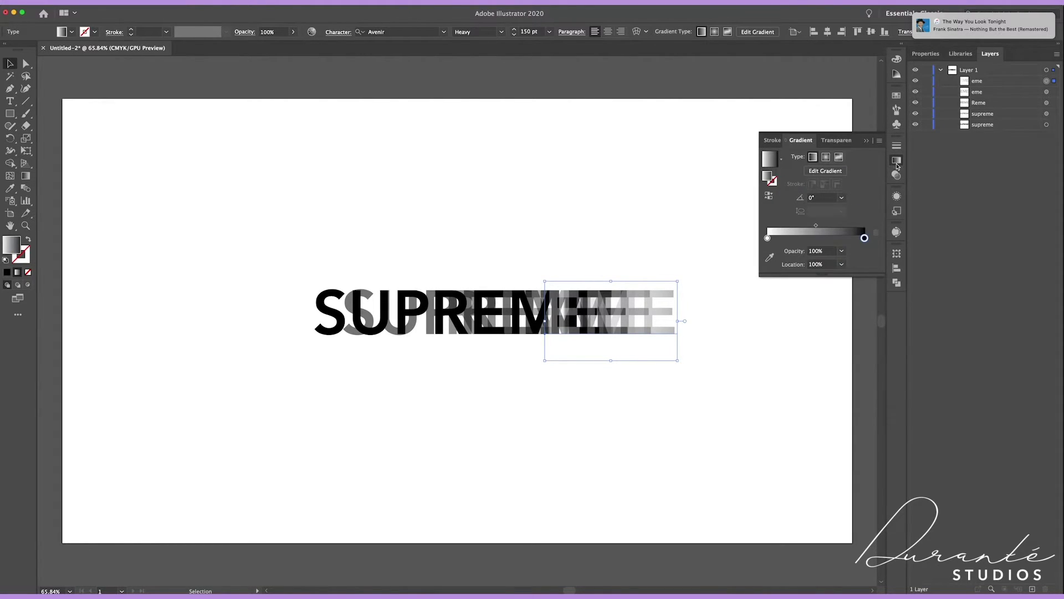
double_click(767, 238)
click(803, 271)
double_click(861, 238)
click(872, 239)
click(875, 233)
double_click(864, 238)
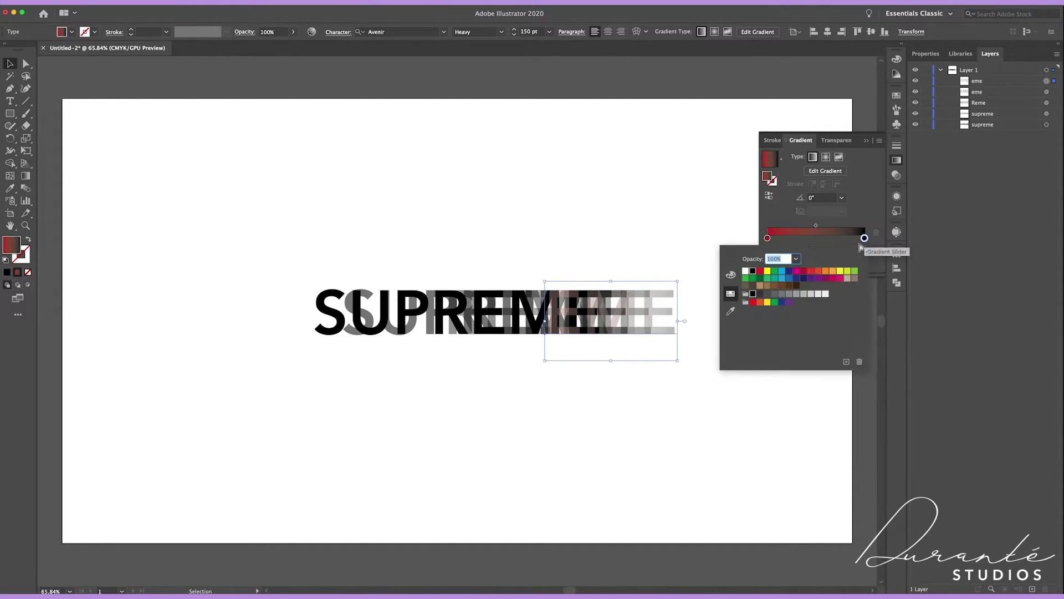
click(751, 271)
click(781, 246)
drag(816, 226, 847, 228)
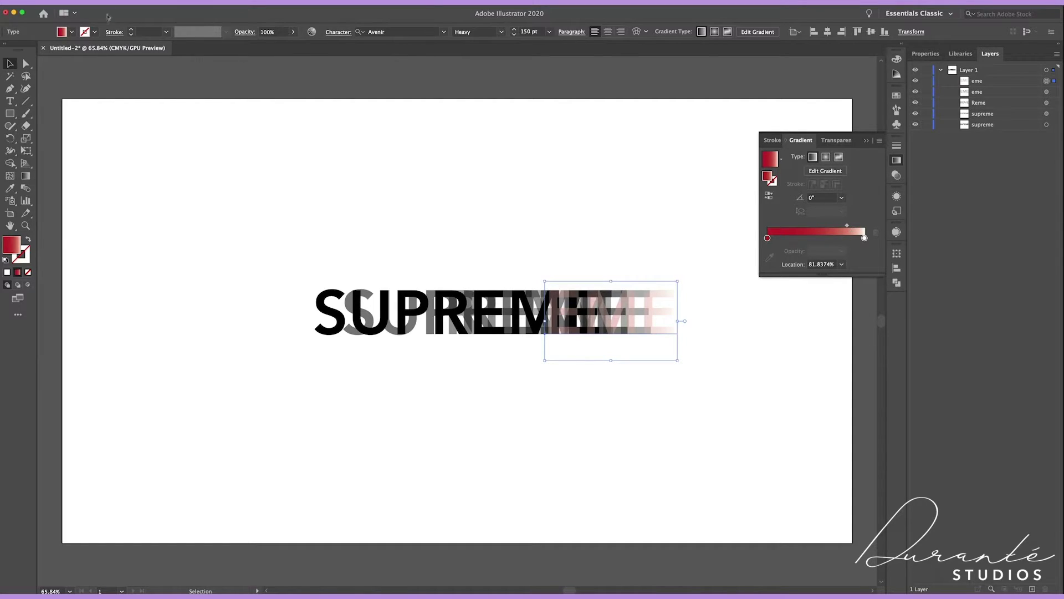
Save the red-to-white gradient as a new swatch named SUPREME
click(62, 33)
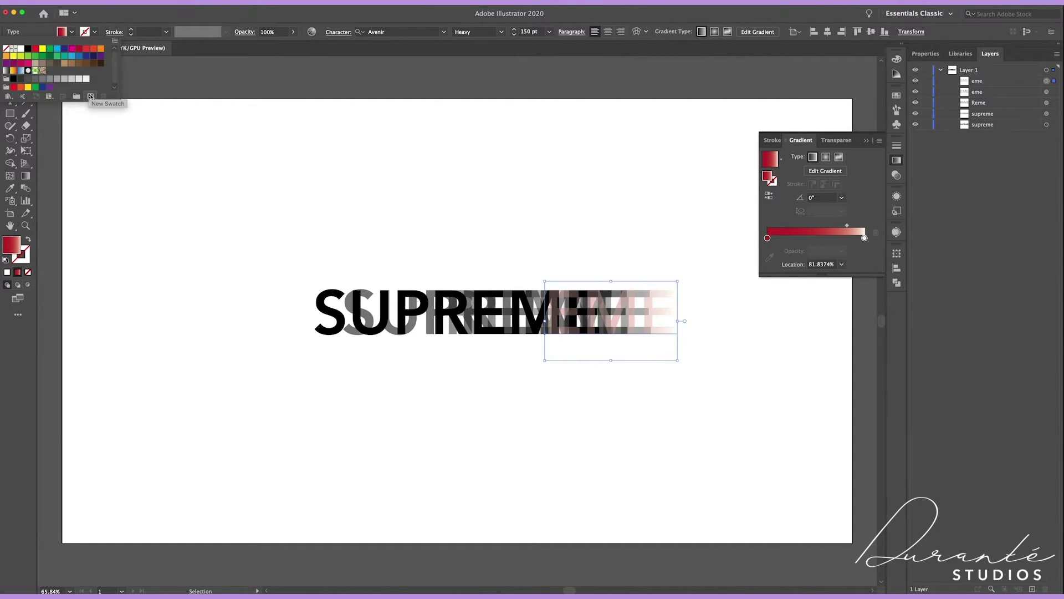
click(91, 96)
key(BackSpace)
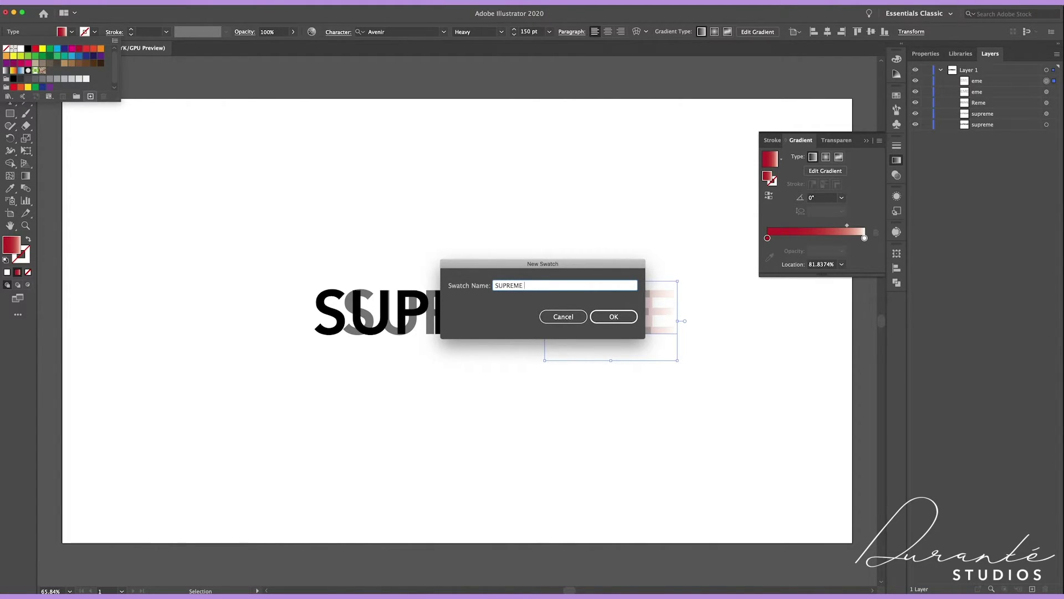
text(SUPREME)
key(Return)
Add a new fill with the saved SUPREME gradient to the 30% "eme" copy and the "Reme" copy
click(1046, 91)
click(896, 196)
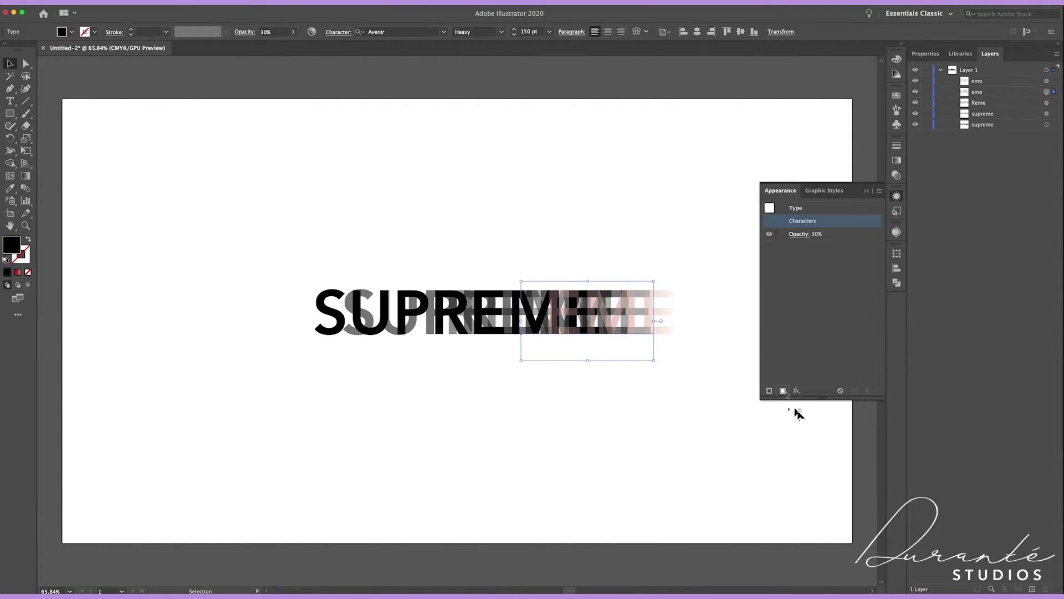
click(782, 390)
click(814, 248)
click(758, 287)
click(1046, 103)
click(783, 390)
click(814, 248)
click(759, 287)
Add a new fill with the saved gradient to the 50% full-word copy and the original SUPREME text
click(1046, 114)
click(783, 390)
click(814, 247)
click(759, 287)
click(1046, 125)
click(783, 390)
click(814, 247)
click(759, 287)
click(954, 213)
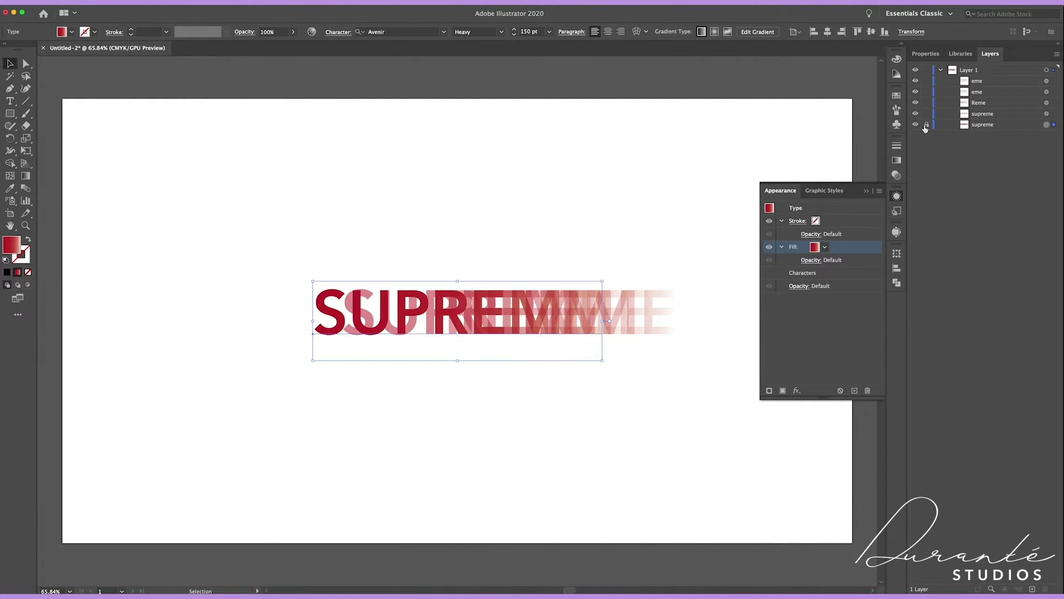
Lock the original text and apply a Gaussian Blur of about 2.6 pixels to the full-word copy
click(926, 125)
click(1046, 113)
click(797, 390)
mouse_move(815, 517)
click(890, 515)
drag(496, 422, 479, 425)
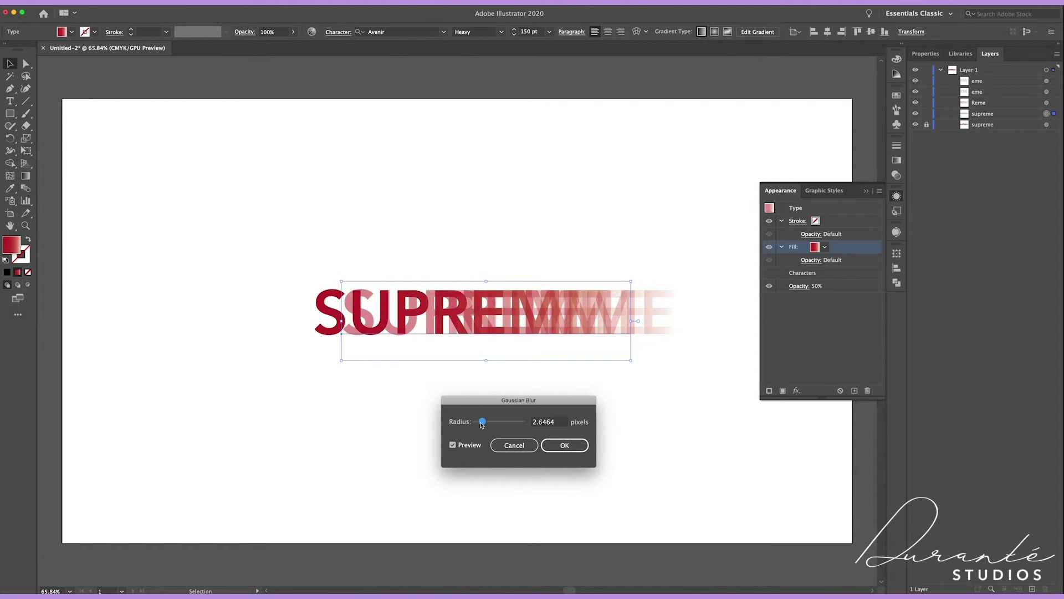
click(564, 445)
Apply a Gaussian Blur to the "Reme" copy with a stronger radius than the full-word copy's
click(1047, 103)
click(796, 391)
mouse_move(809, 515)
click(900, 515)
mouse_move(480, 422)
mouse_down()
mouse_move(520, 422)
mouse_move(484, 423)
mouse_move(501, 423)
mouse_up()
click(565, 445)
Apply a Gaussian Blur to the 30% "eme" copy
click(1047, 91)
click(797, 390)
mouse_move(810, 513)
click(901, 515)
click(564, 445)
Apply a Gaussian Blur to the faintest, outermost "eme" copy
click(1047, 81)
click(796, 390)
mouse_move(809, 513)
click(903, 515)
click(564, 445)
click(683, 422)
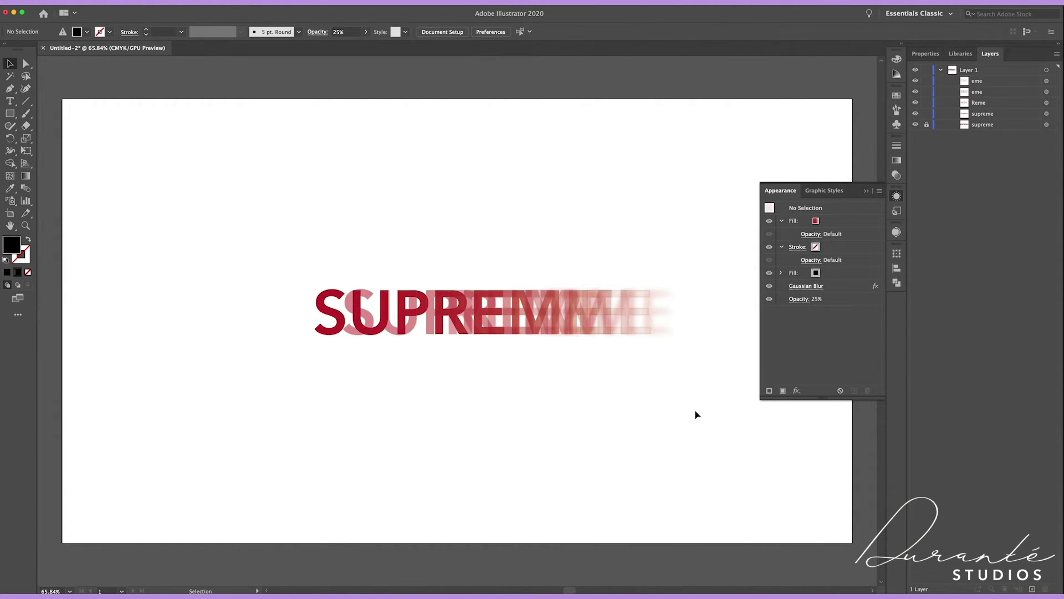
Adjust the outermost "eme" copy's Gaussian Blur radius to about 4.9 pixels
click(671, 333)
click(806, 298)
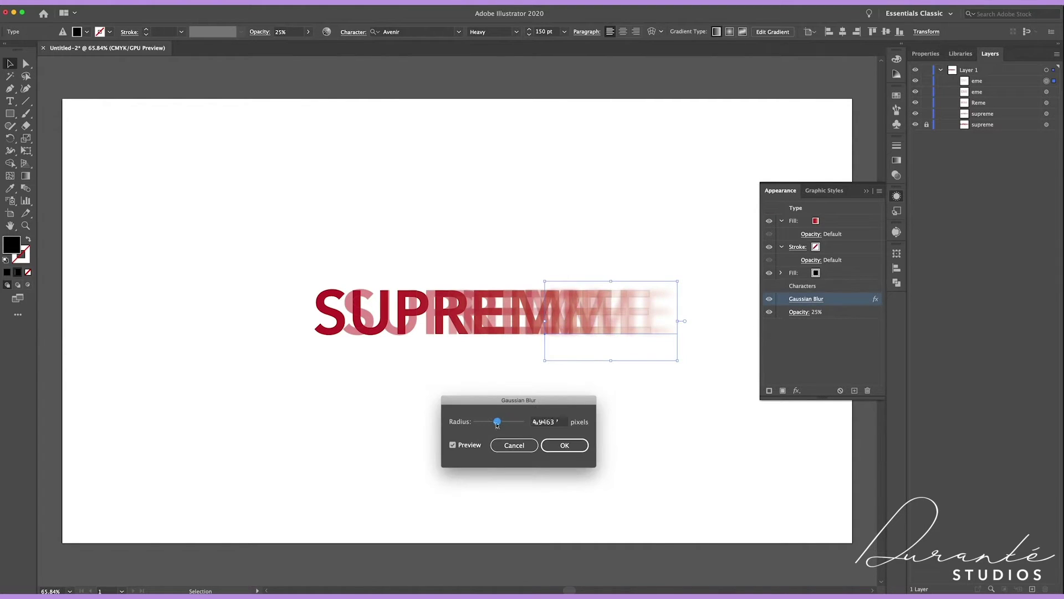
click(564, 445)
click(690, 414)
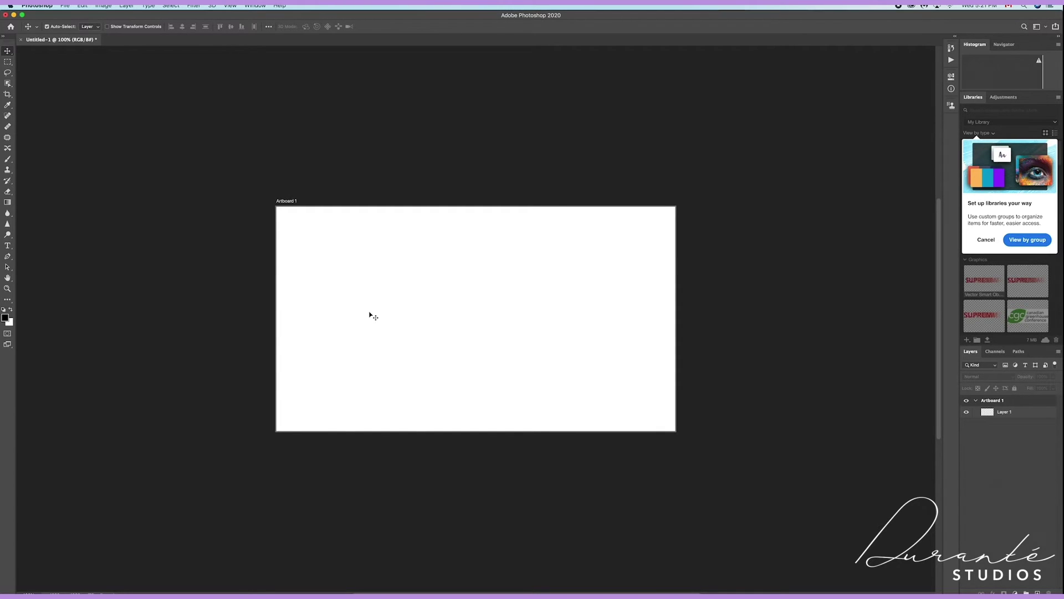
Switch to Photoshop, paste the SUPREME artwork as a Smart Object and enlarge it to about 154% across the middle of Artboard 1
key(super+v)
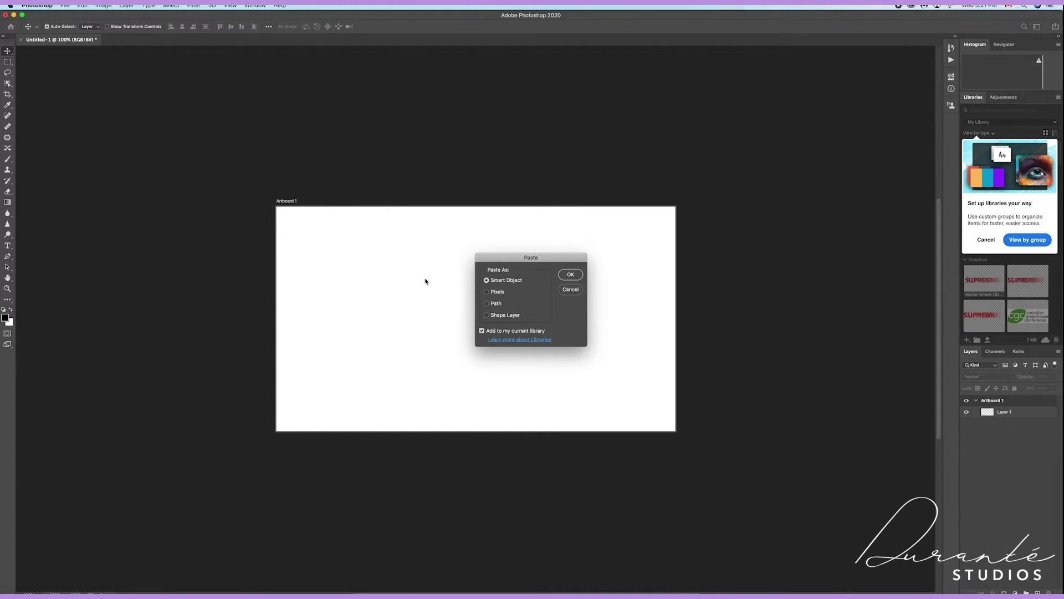
click(567, 276)
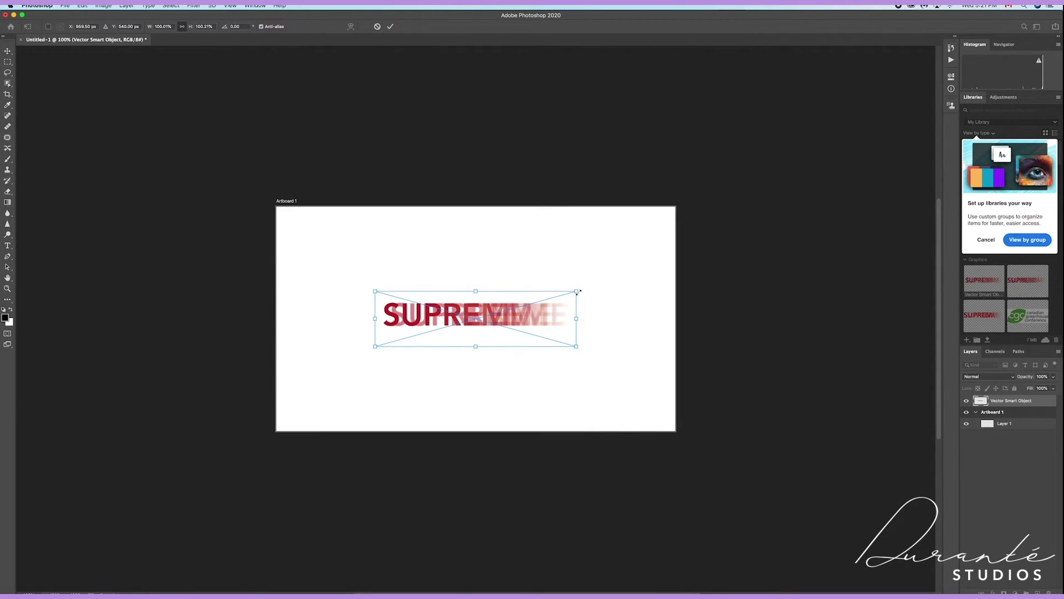
drag(578, 292, 684, 261)
drag(531, 305, 480, 322)
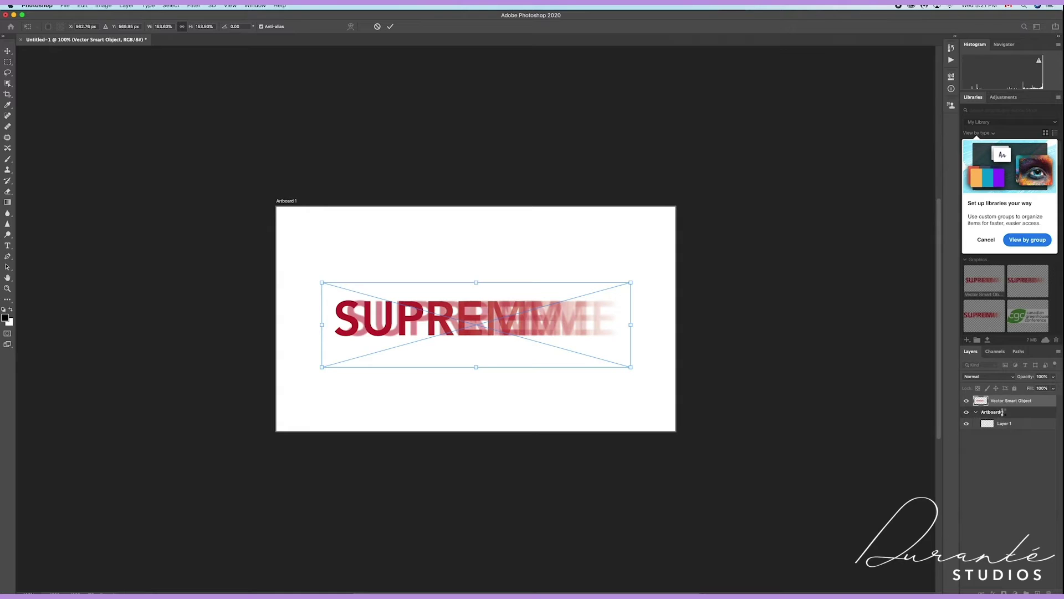
key(Return)
click(1023, 416)
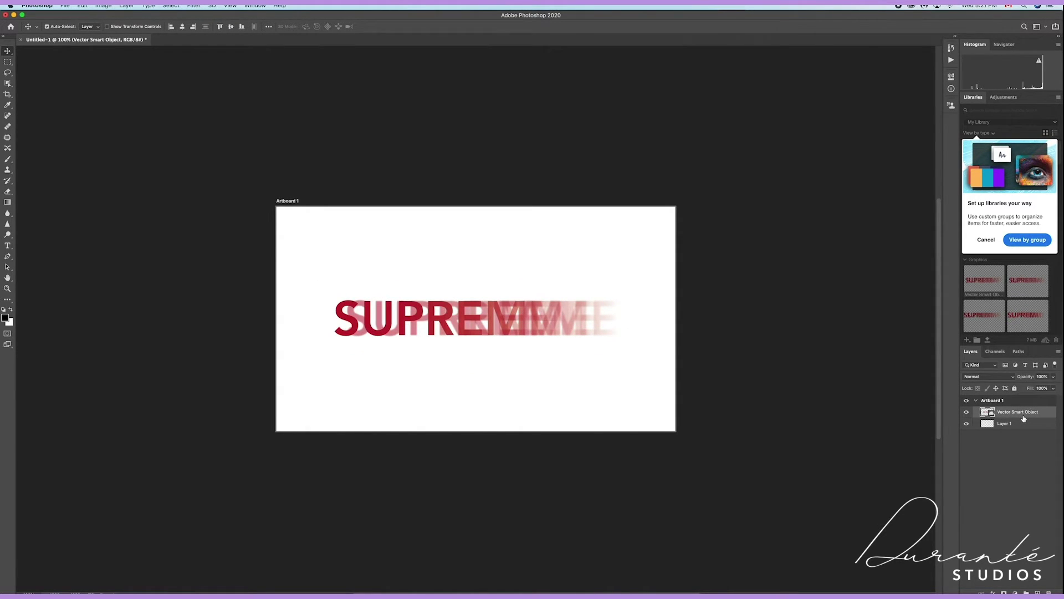
Duplicate the SUPREME smart object three times and hide every version except the topmost copy
key(super+j)
key(super+j)
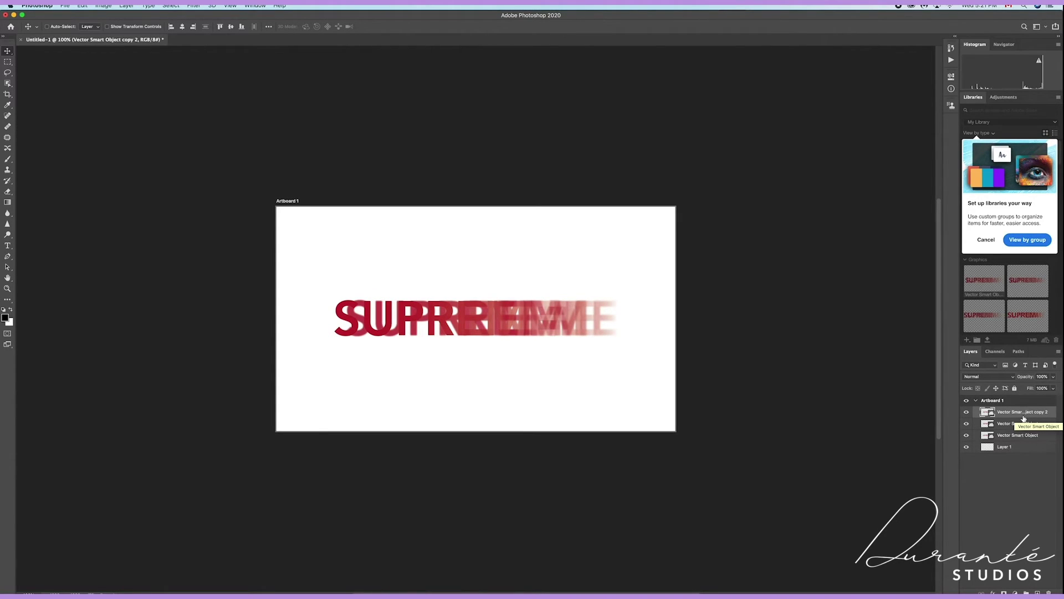
key(shift+alt+Right)
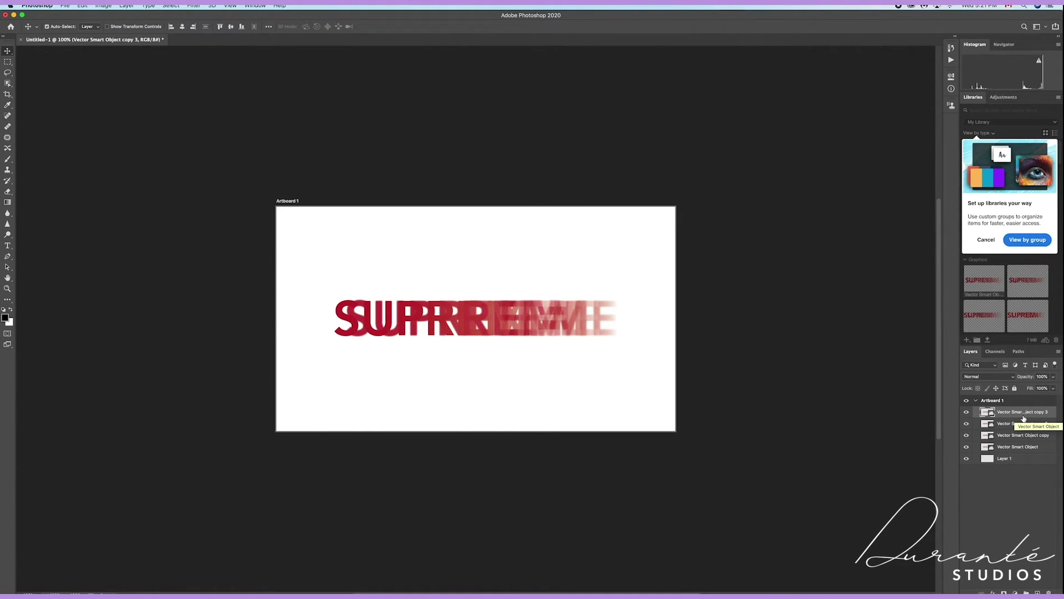
click(967, 447)
click(967, 435)
click(968, 424)
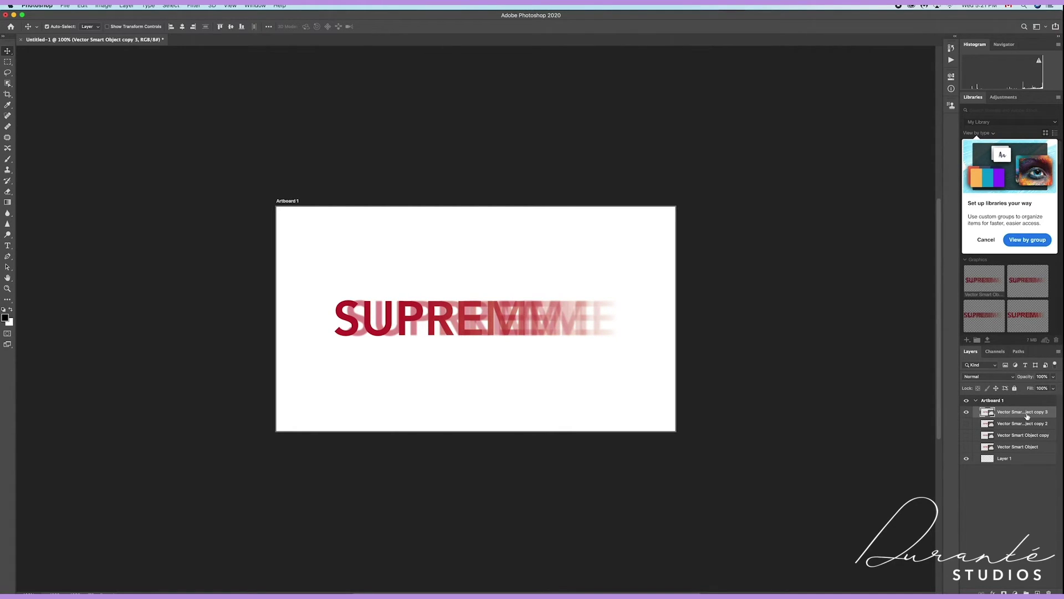
Apply a horizontal Motion Blur to the topmost SUPREME copy and add a layer mask to it
click(194, 6)
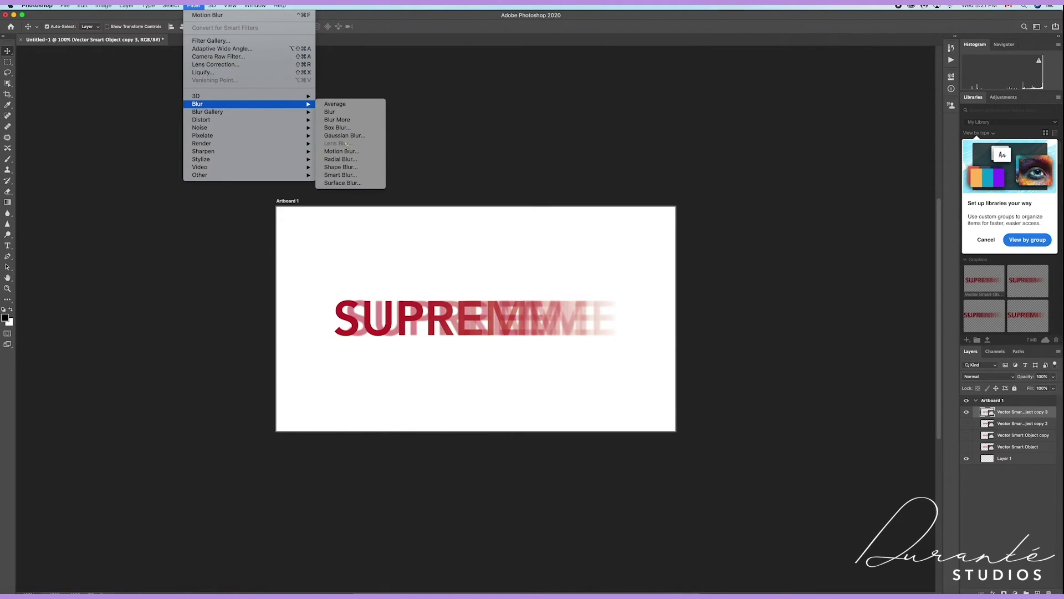
click(341, 152)
drag(510, 301, 521, 300)
click(574, 166)
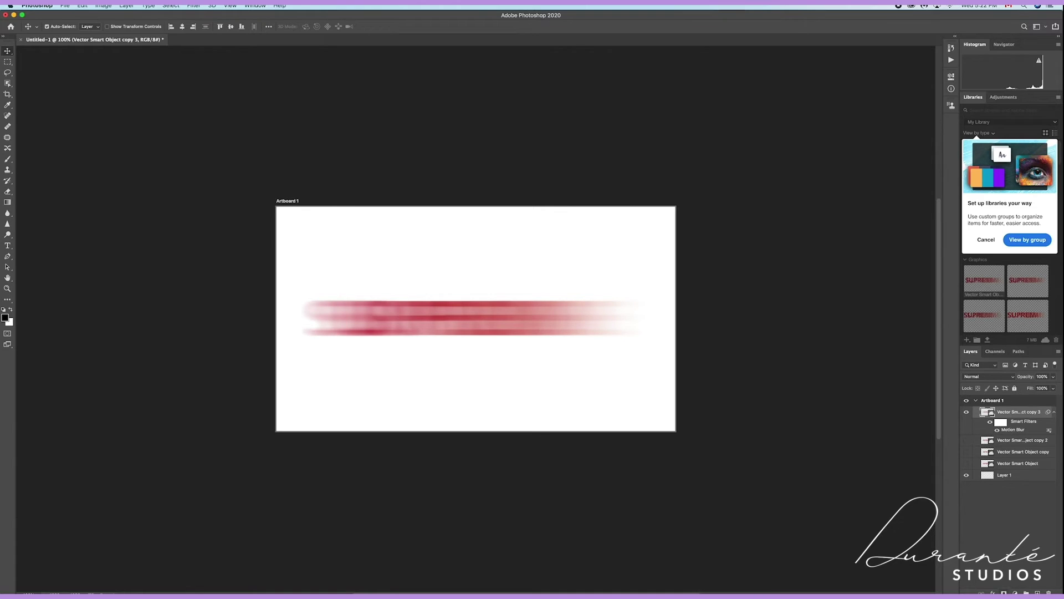
click(1004, 592)
Show Vector Smart Object copy 2, apply a Motion Blur of 34 pixels at 0° and add a layer mask to it
click(967, 440)
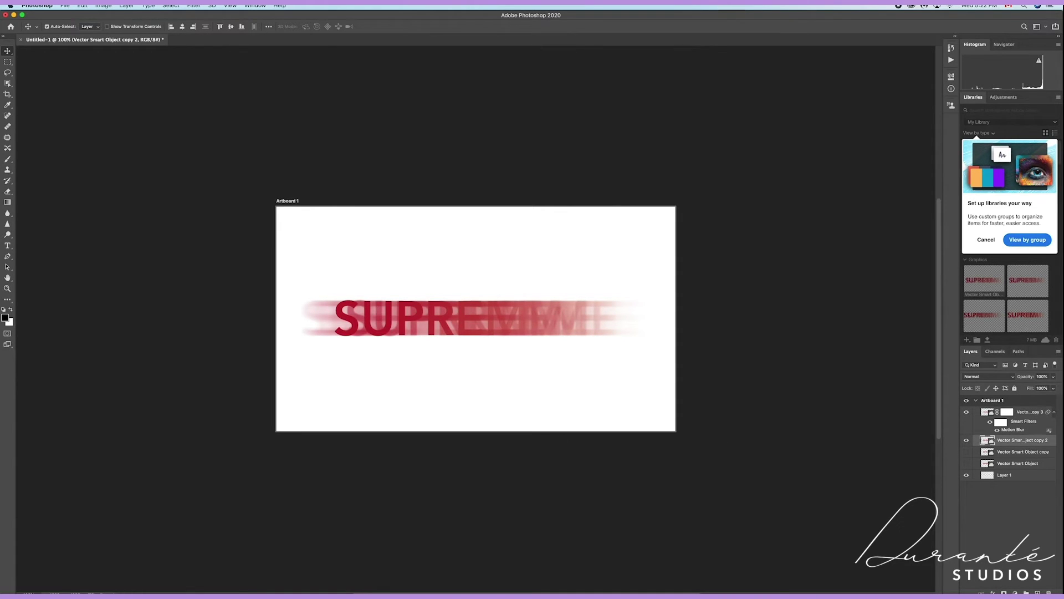
click(202, 6)
click(211, 15)
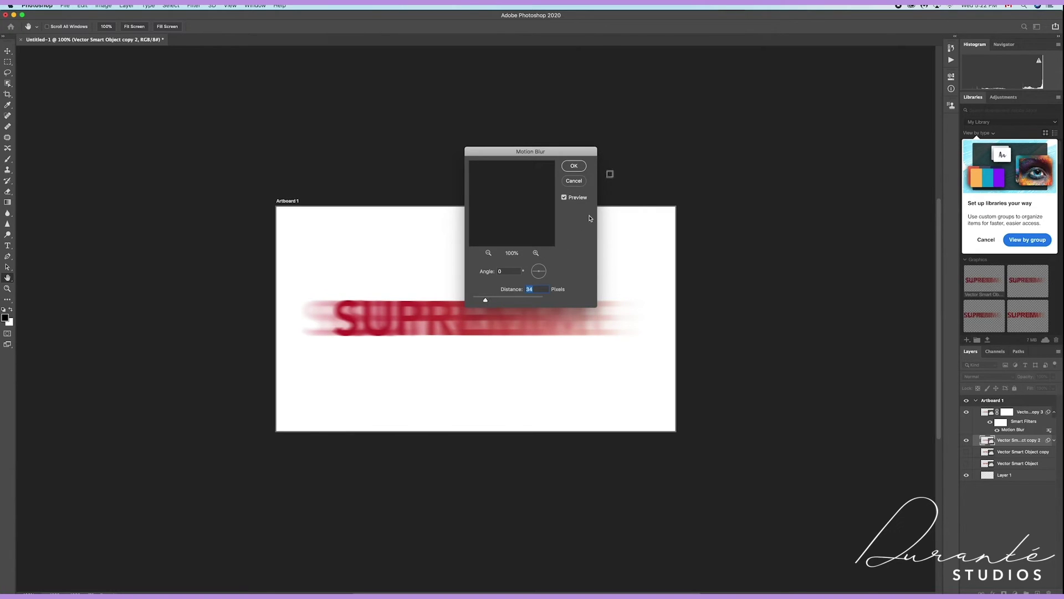
click(574, 165)
Show the unblurred Vector Smart Object copy and move the hidden original Vector Smart Object above all layers in Artboard 1
click(966, 469)
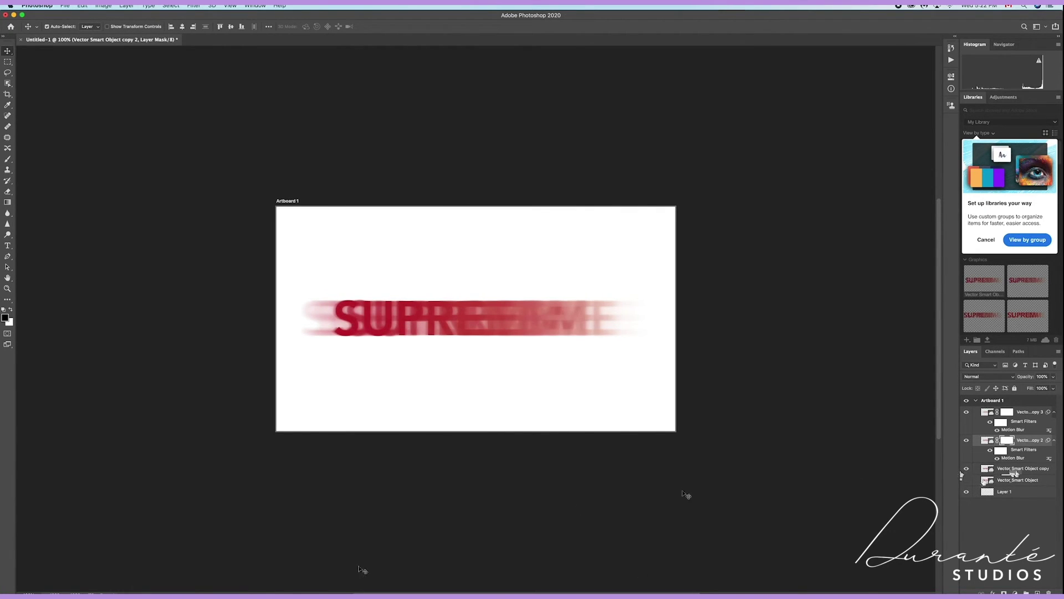
drag(1008, 488, 1009, 408)
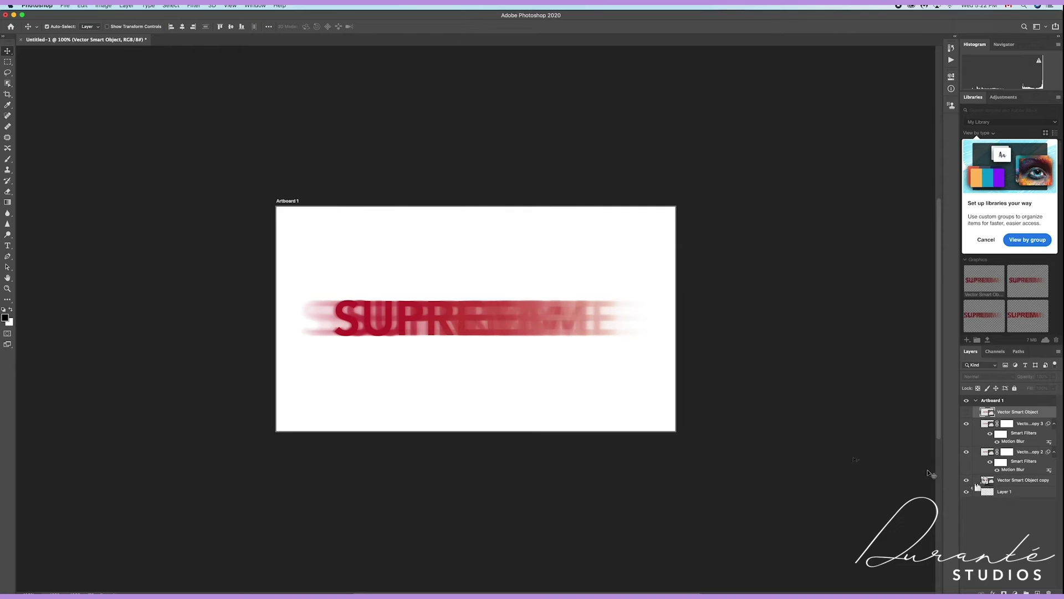
Paint out the blur over the opening letters "SUPR" on the masks of copies 3 and 2 with a soft black 118 px brush at 100% opacity
click(1007, 424)
click(8, 159)
click(54, 26)
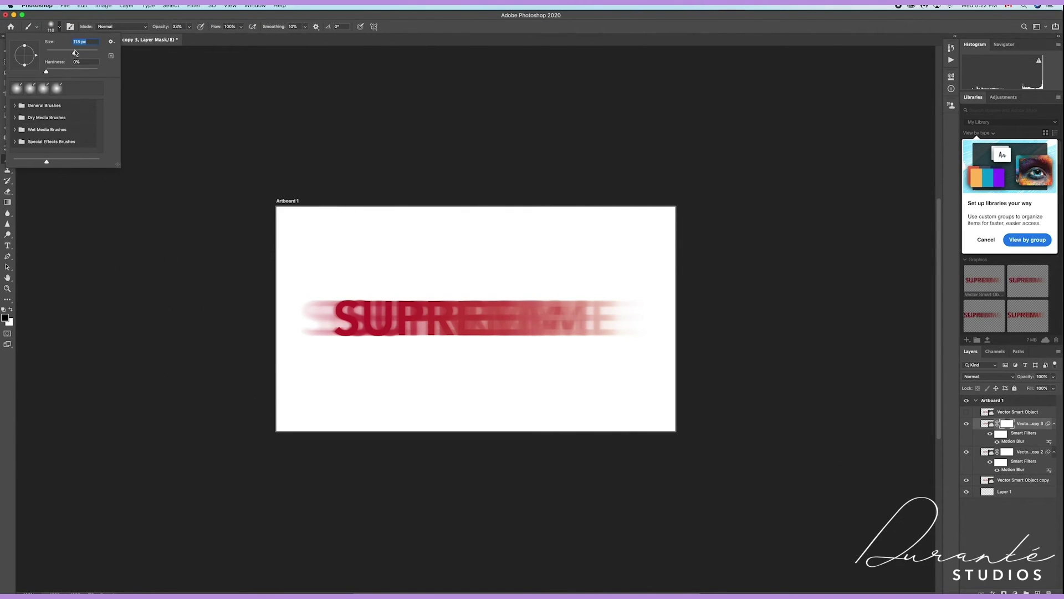
drag(188, 27, 215, 36)
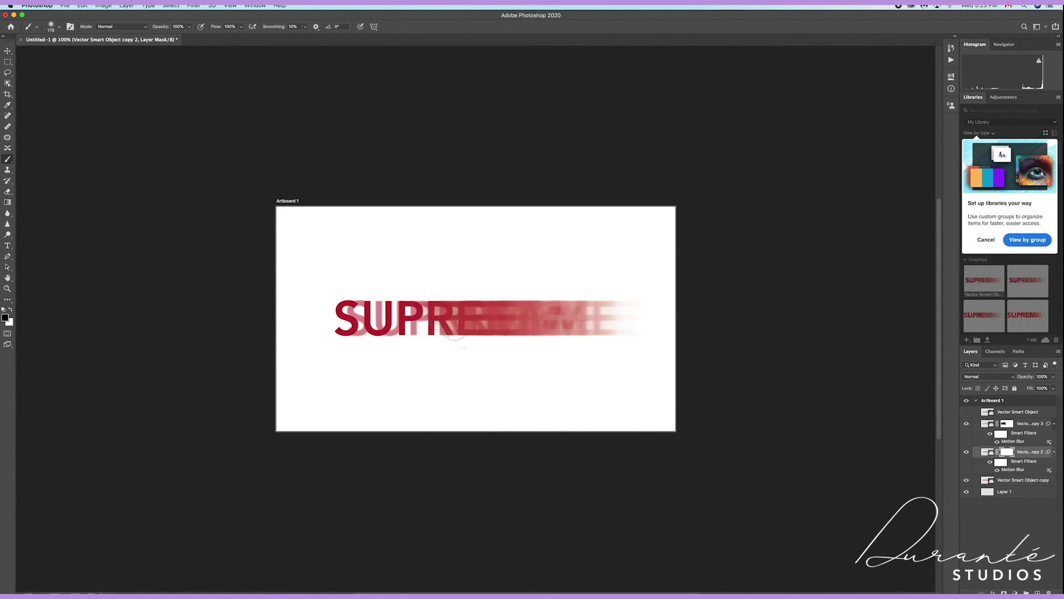
Set the brush to 27% opacity and about 1760 px, and paint over the lettering on copy 3's layer mask to soften its blur
drag(171, 38, 161, 38)
click(58, 26)
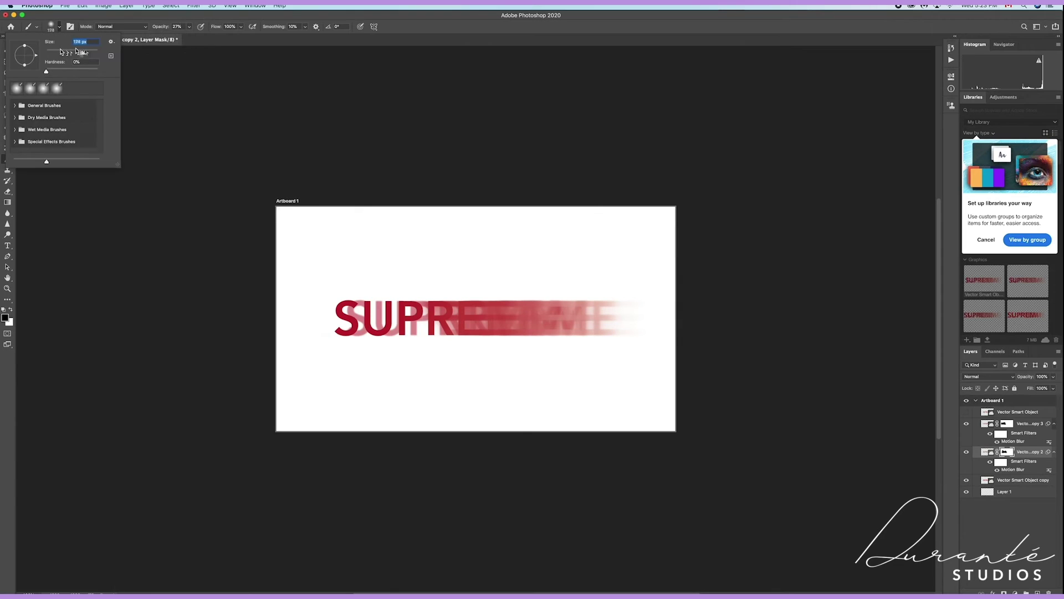
drag(81, 52, 94, 52)
click(1006, 424)
drag(392, 287, 426, 330)
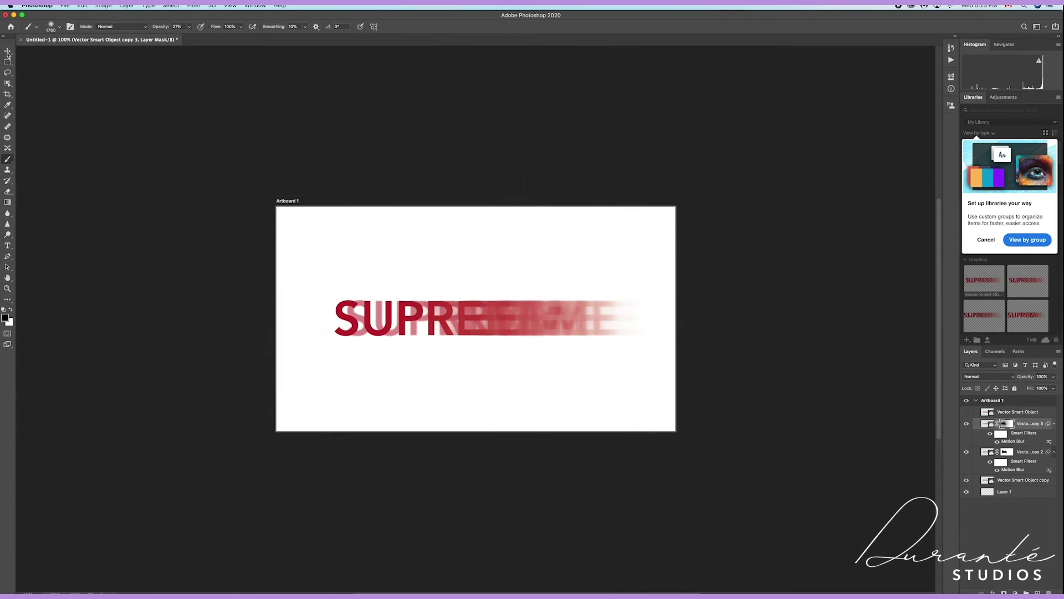